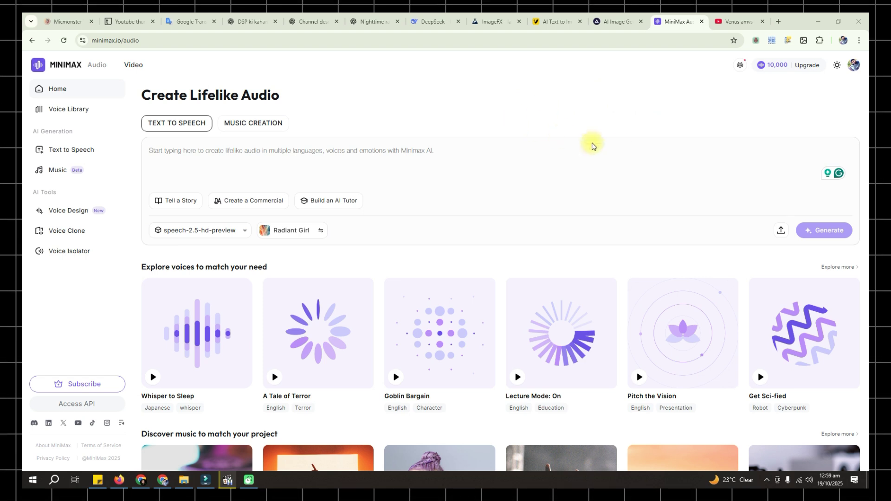
Look over the MiniMax Audio home page, from the text-to-speech area to the voice, music and audio tool sections
click(853, 70)
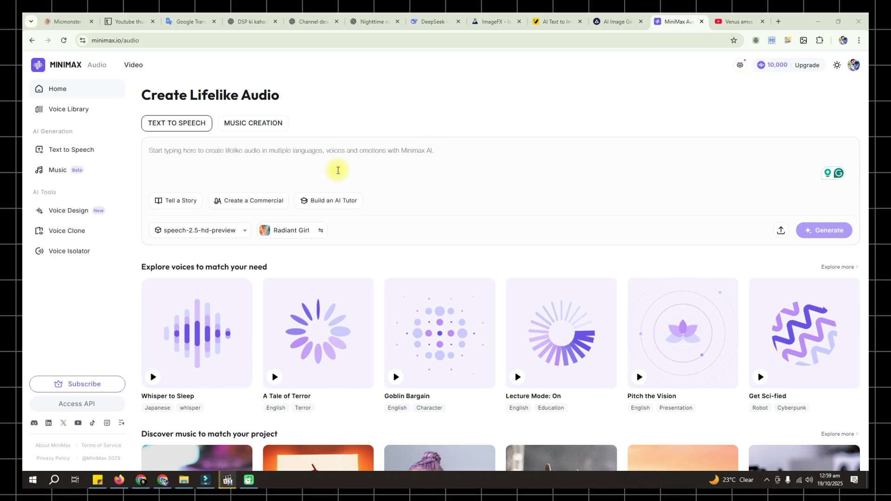
scroll(523, 267, down, 3)
scroll(516, 263, down, 3)
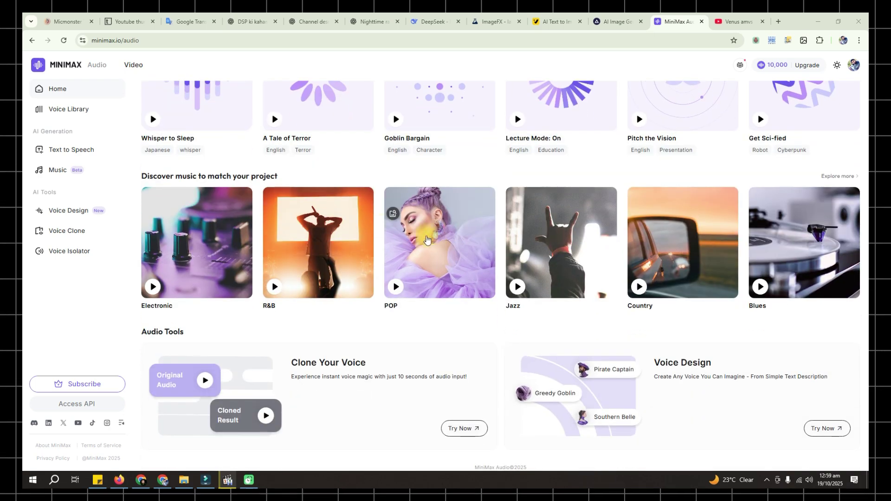
scroll(415, 188, up, 4)
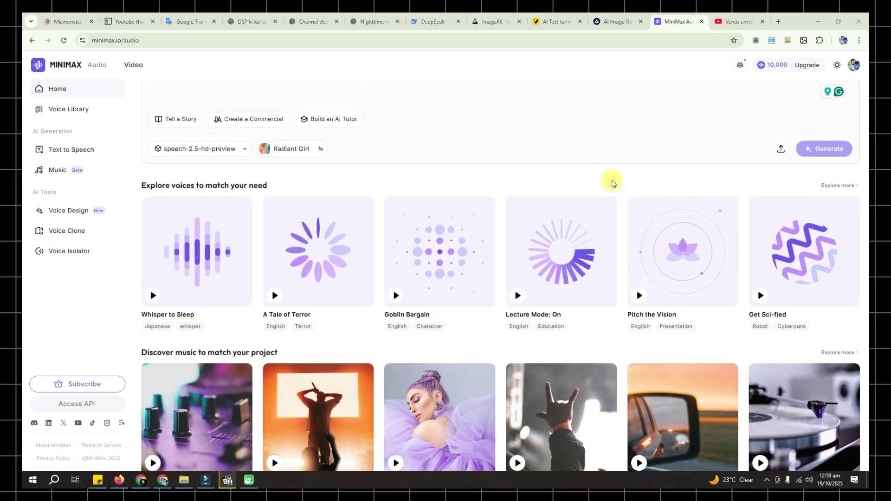
scroll(403, 201, up, 2)
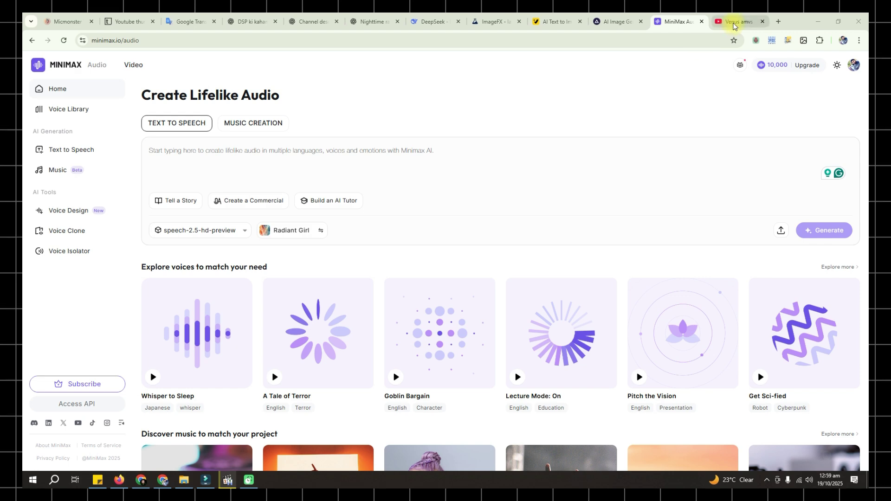
Switch to the Venus amvs channel on YouTube and examine its quick channel stats and latest videos
click(735, 24)
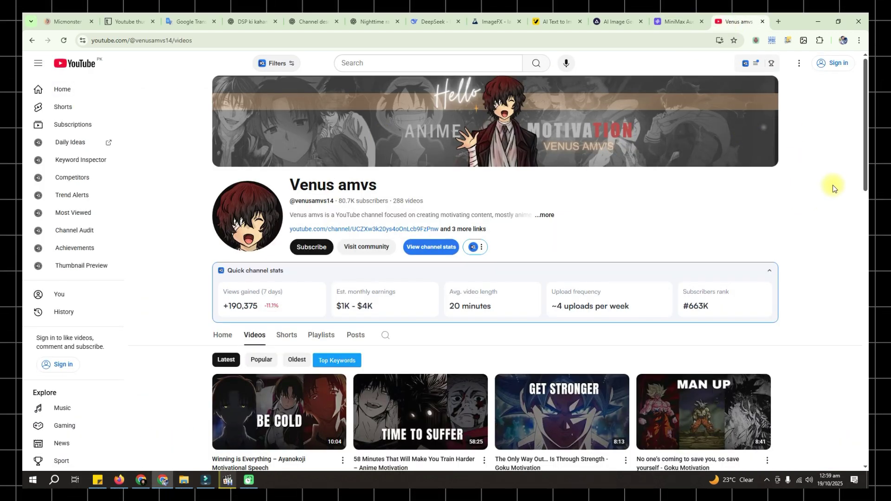
scroll(851, 267, down, 1)
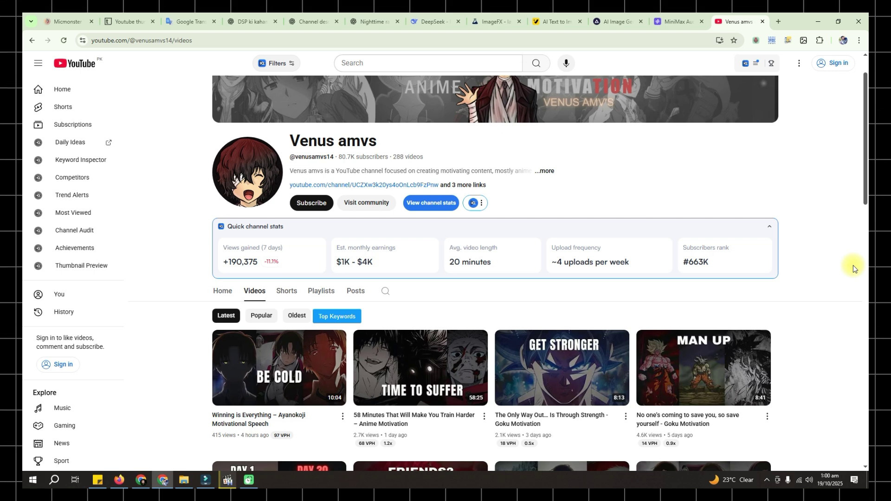
scroll(854, 269, down, 1)
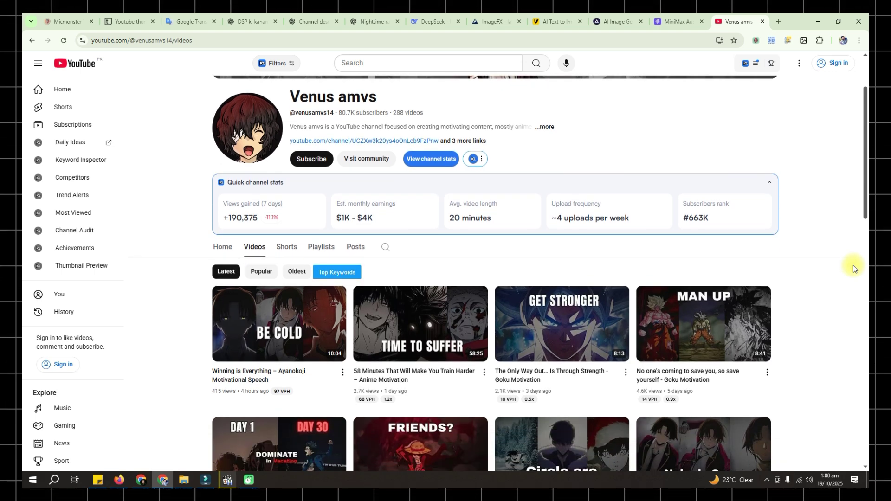
scroll(853, 269, down, 1)
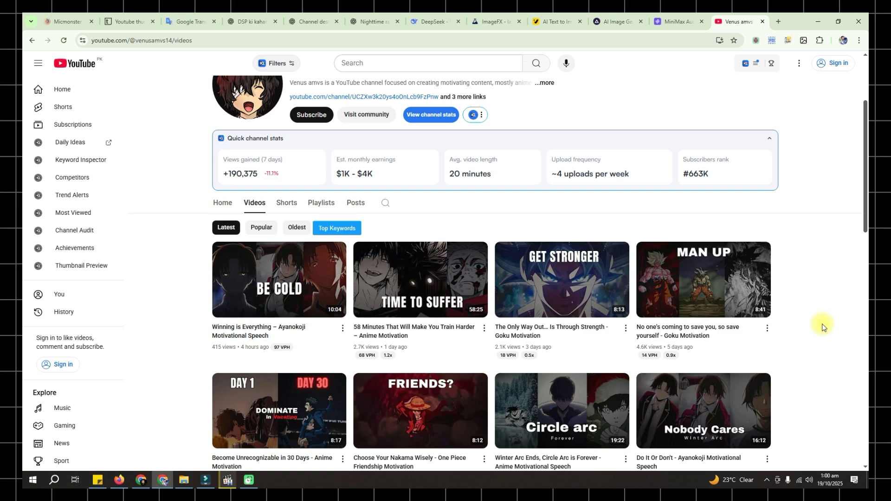
scroll(822, 327, down, 2)
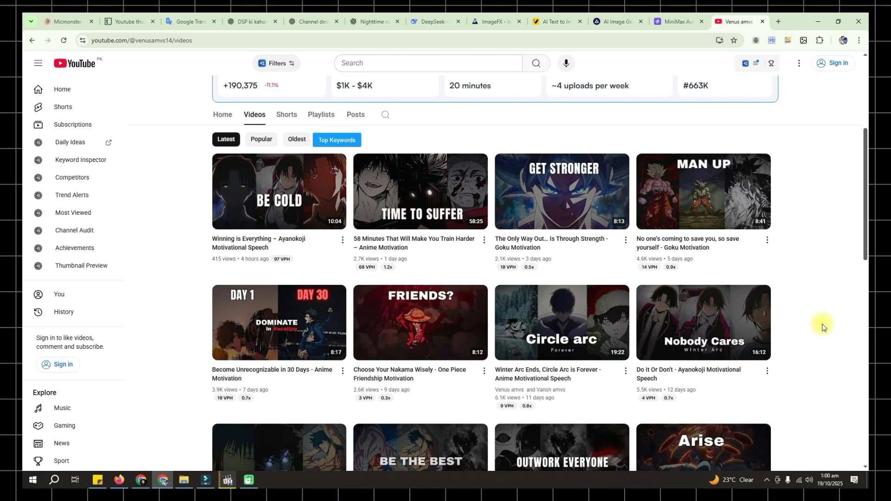
scroll(845, 246, up, 2)
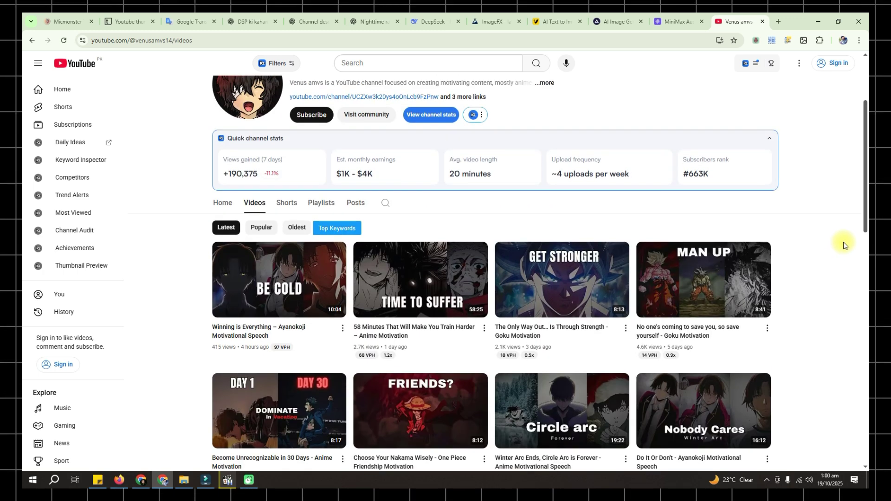
Show the downloaded Ayanokoji speech video in the media player, minimise it, and open the Voice Clone tool in MiniMax Audio
click(228, 483)
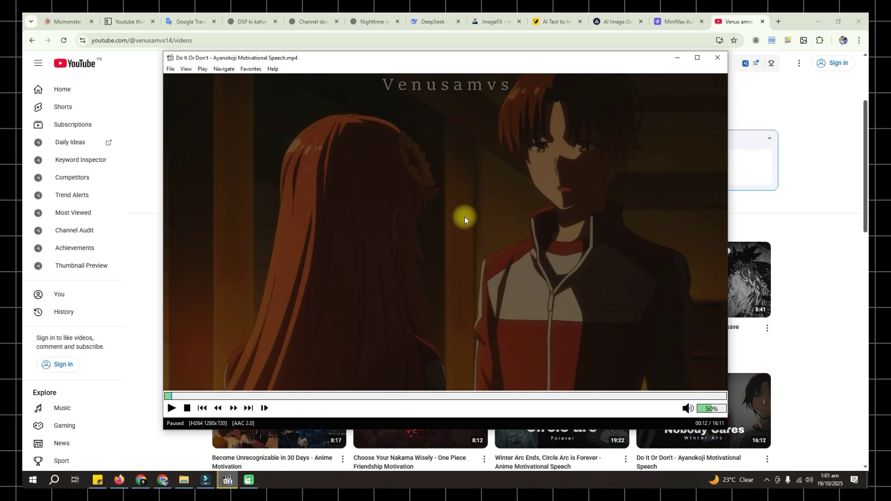
click(677, 58)
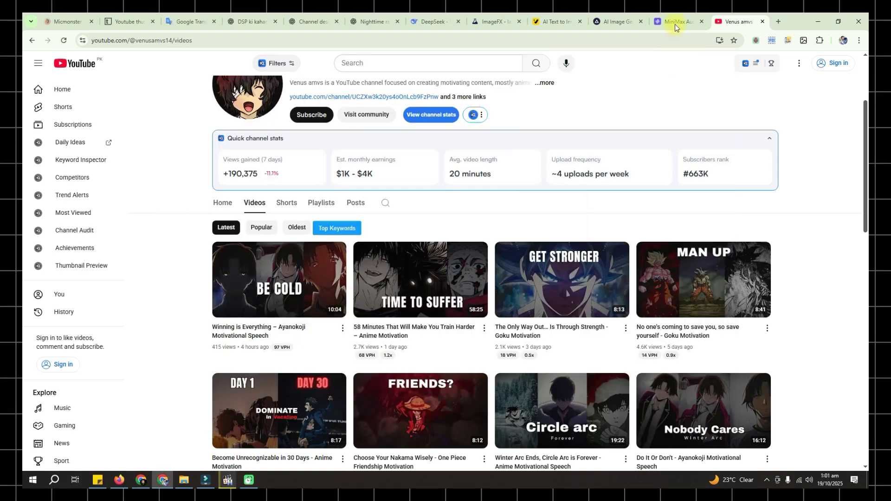
click(675, 24)
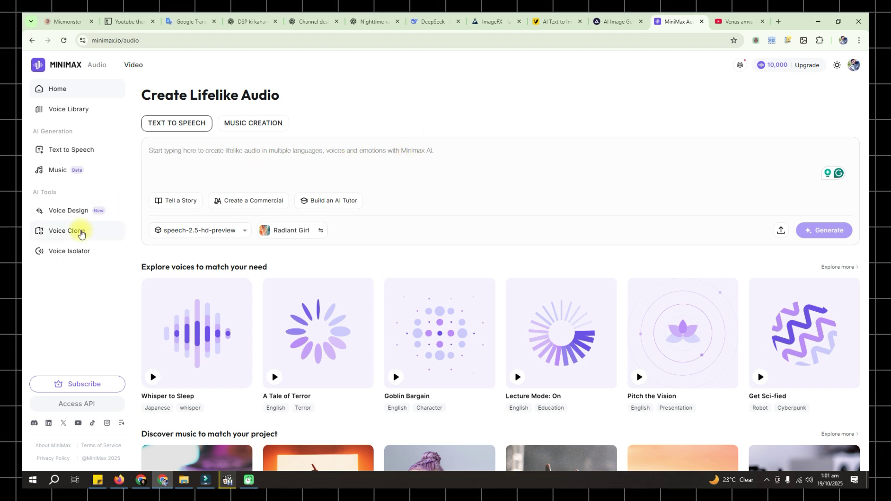
click(80, 232)
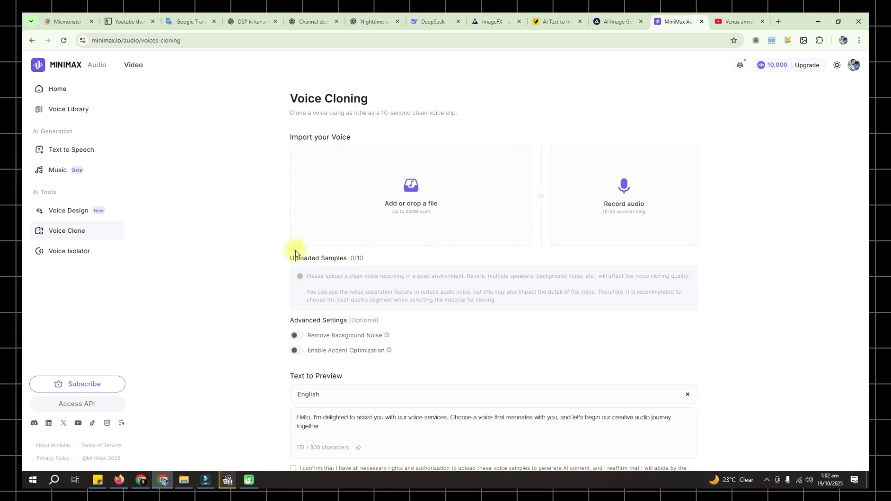
Revisit the Venus amvs YouTube channel and bring back the downloaded Ayanokoji speech video in the media player
click(738, 20)
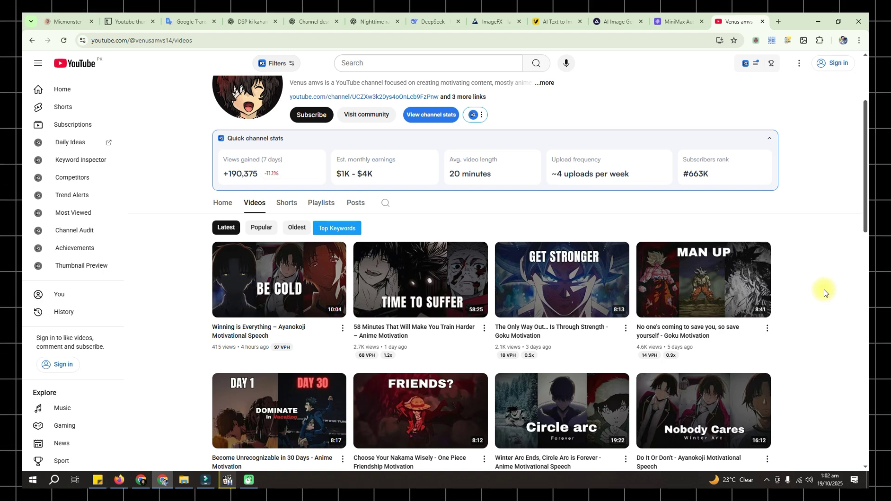
scroll(821, 272, up, 2)
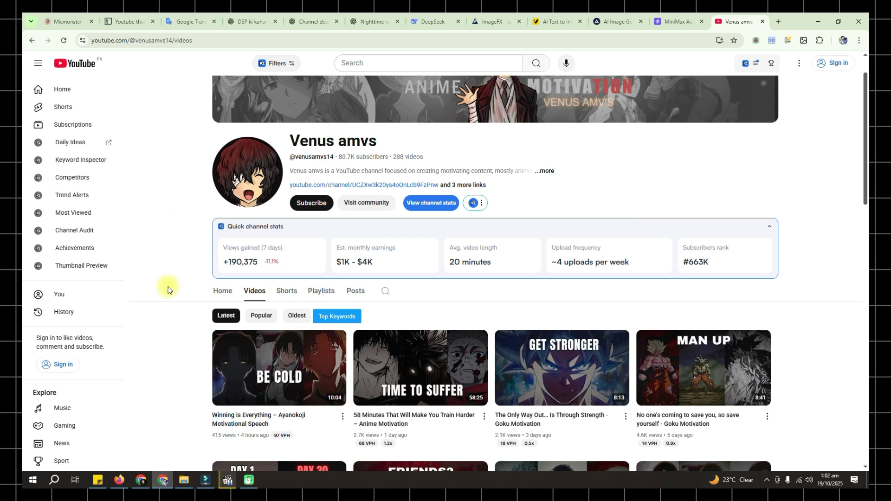
click(227, 480)
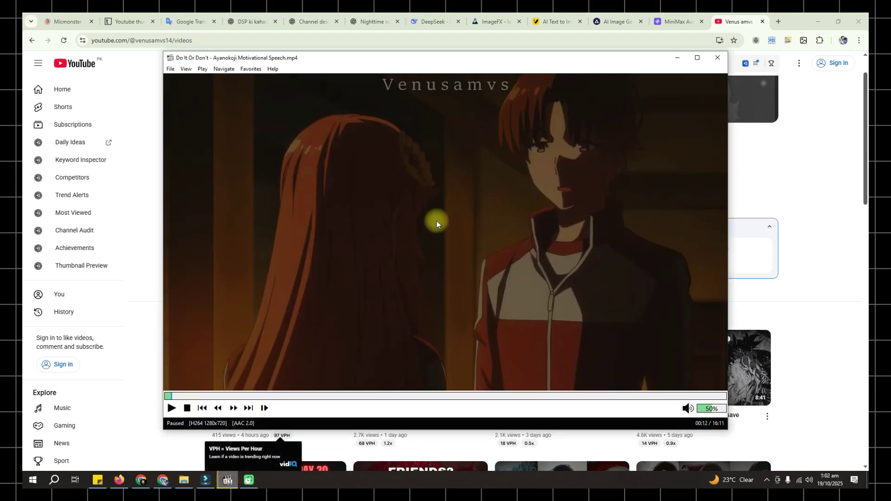
In Filmora, import "Do It Or Don't - Ayanokoji Motivational Speech.mp4" from Downloads and place it at the start of the Video 1 track
click(204, 481)
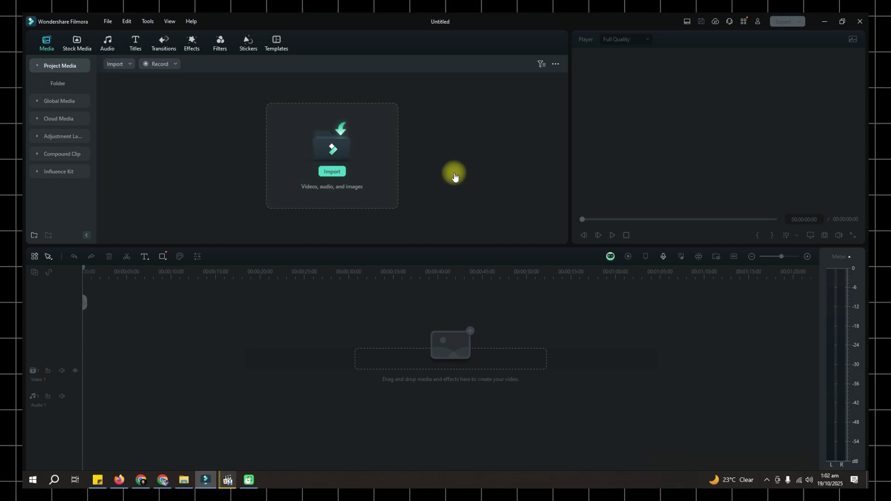
click(342, 173)
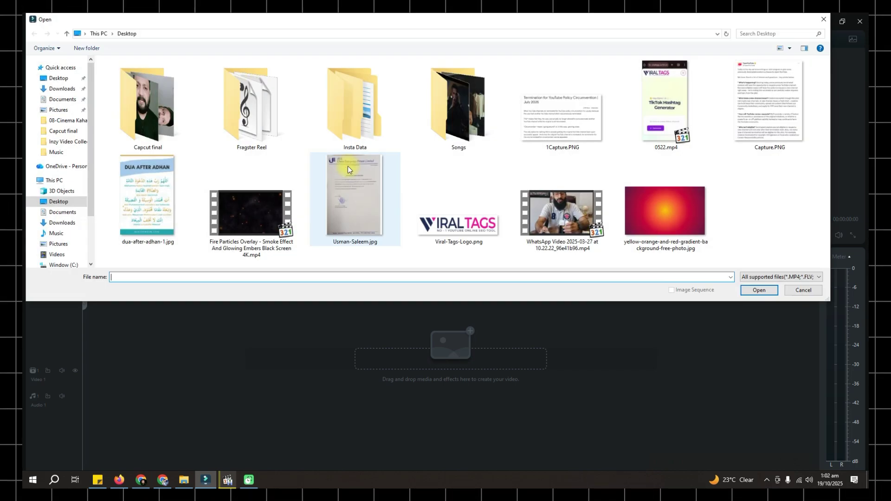
click(63, 88)
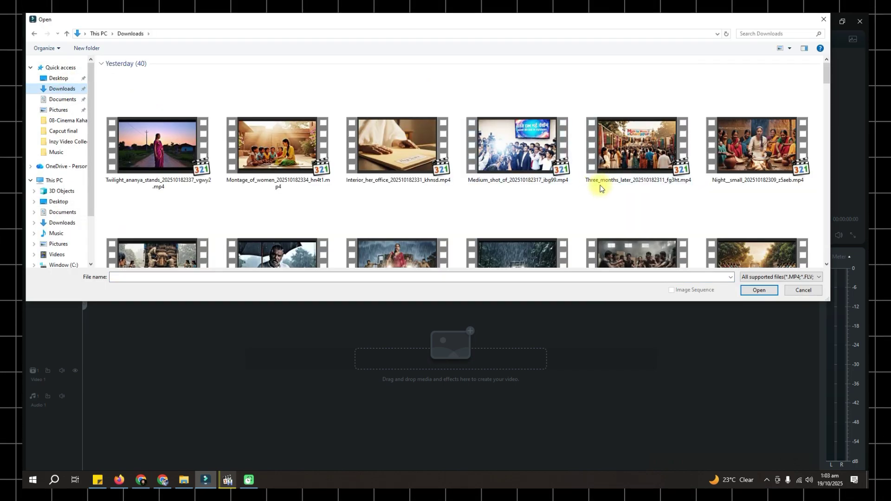
scroll(595, 185, down, 10)
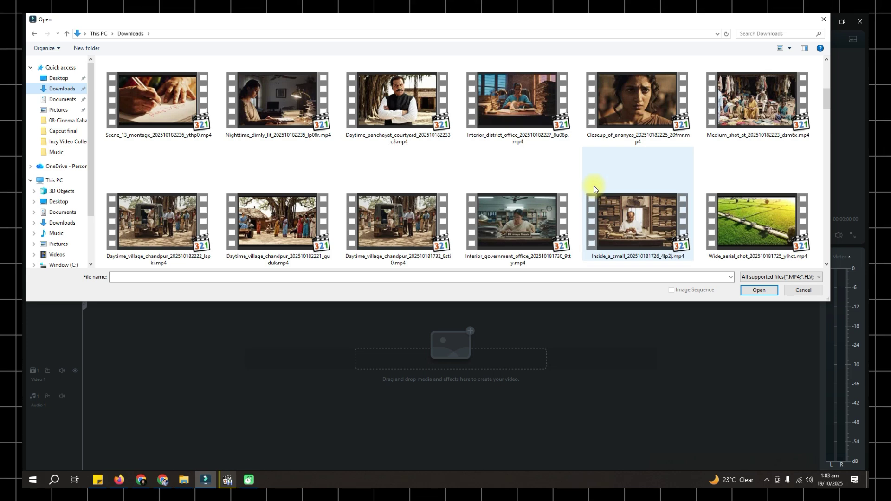
scroll(594, 185, down, 3)
scroll(594, 185, down, 5)
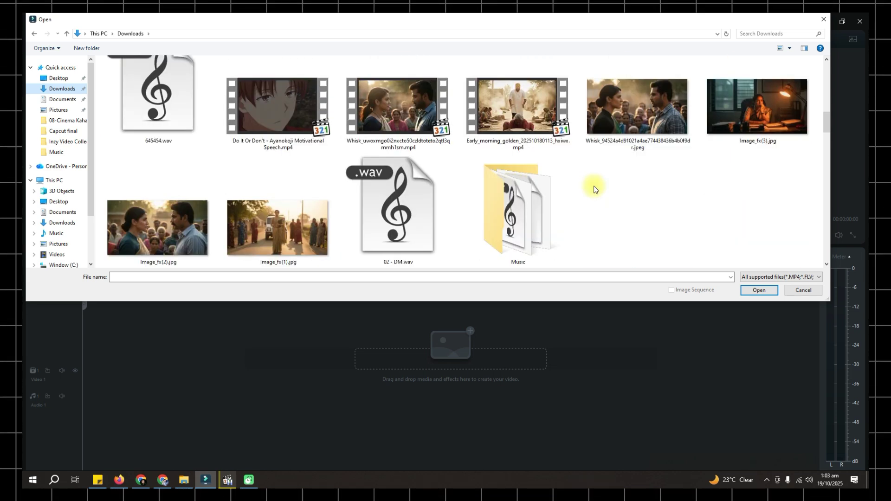
double_click(270, 112)
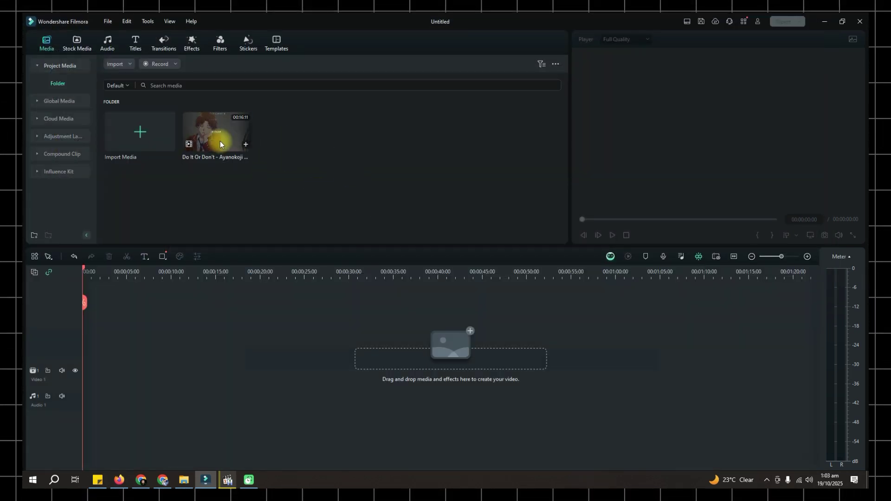
drag(222, 129, 78, 368)
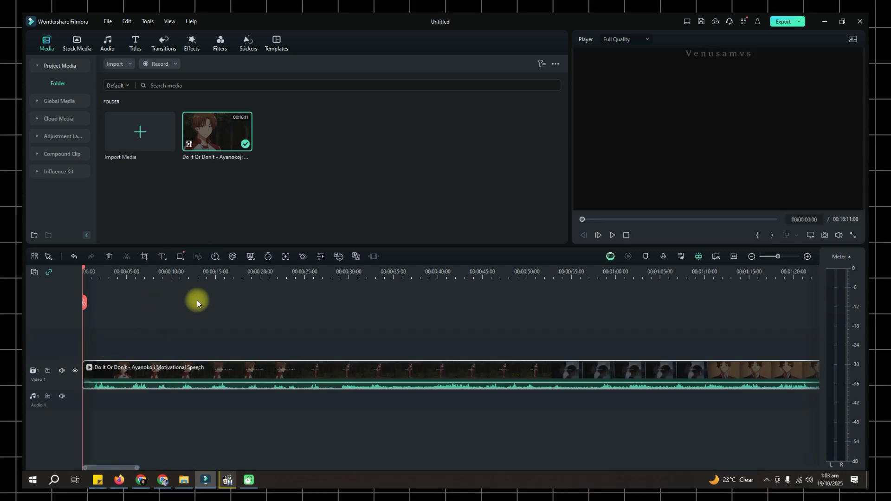
Detach the audio from the speech clip and delete the video part from the timeline
right_click(242, 369)
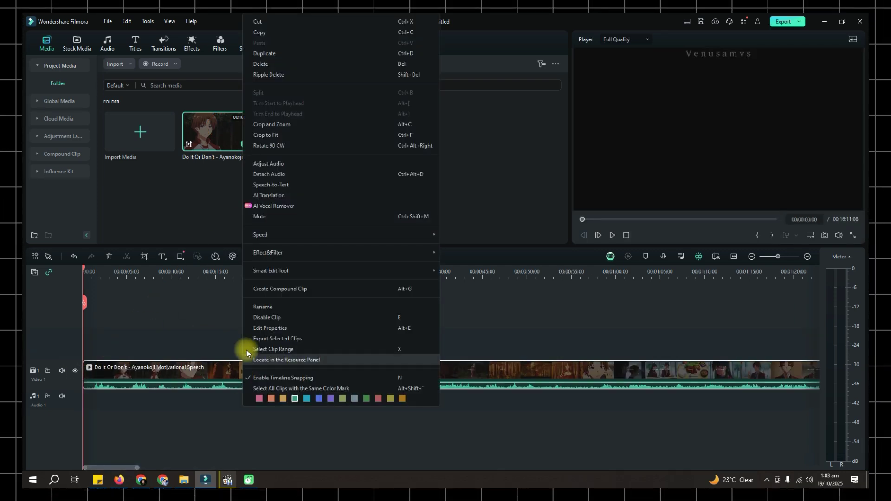
click(280, 174)
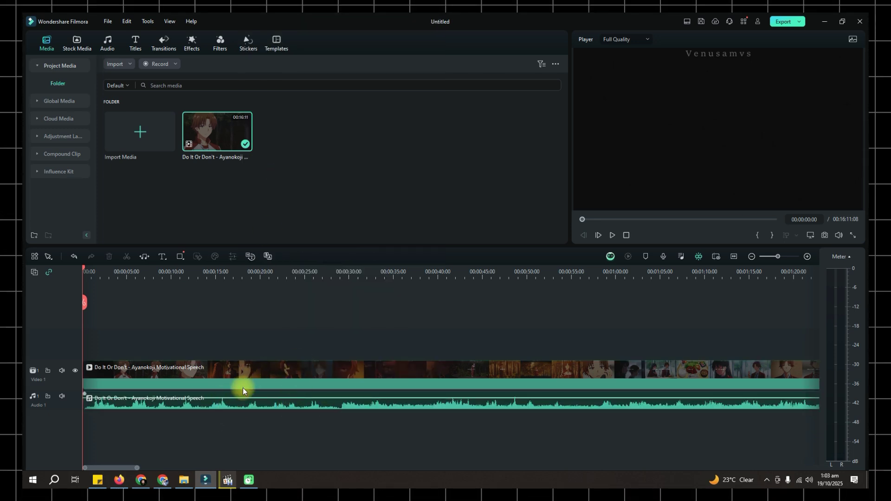
click(250, 372)
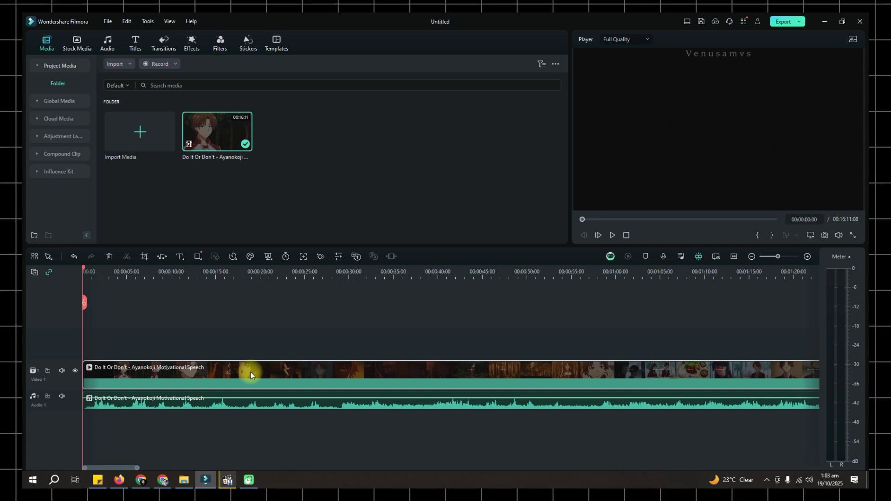
key(Delete)
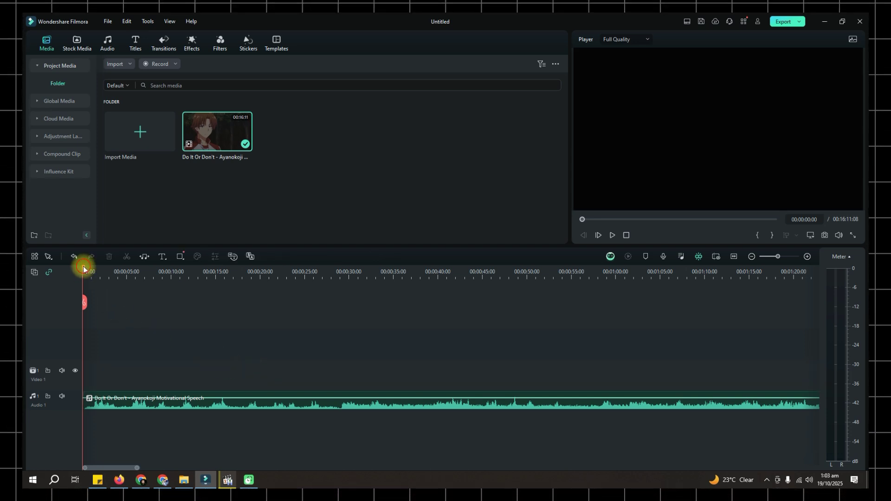
Split the detached audio at 00:00:34:14 and delete everything after the cut
drag(84, 268, 393, 301)
click(391, 307)
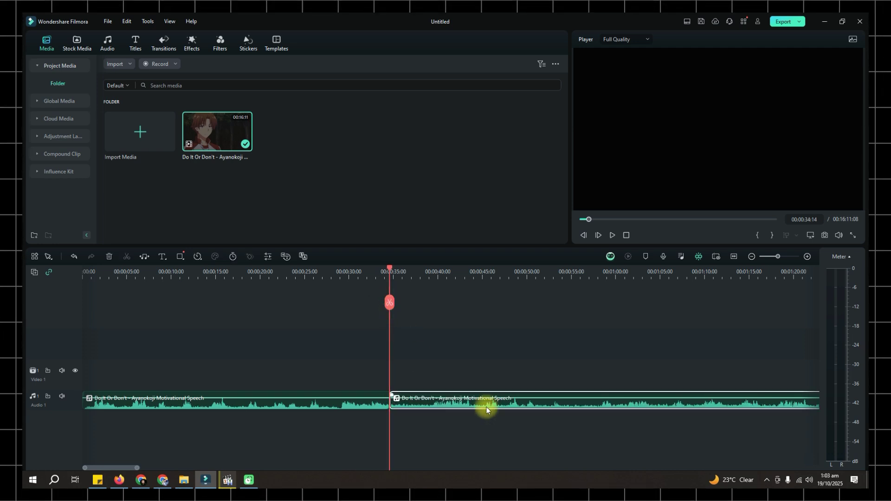
key(Delete)
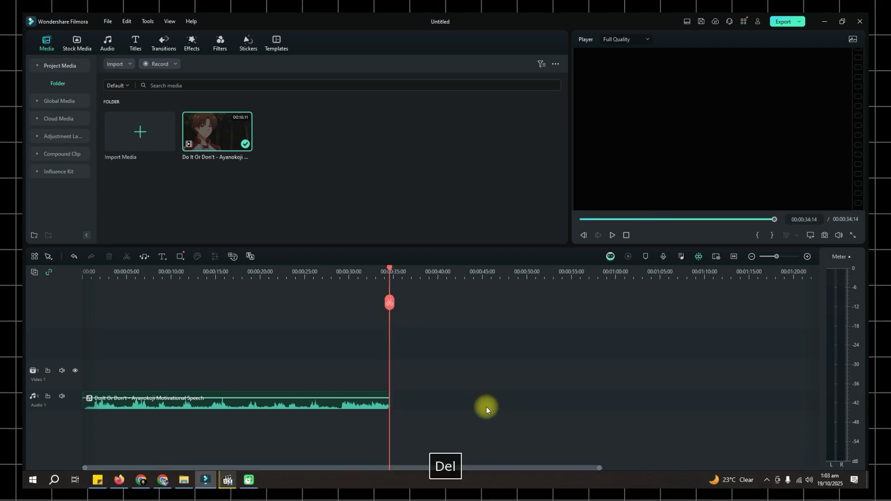
drag(224, 272, 338, 277)
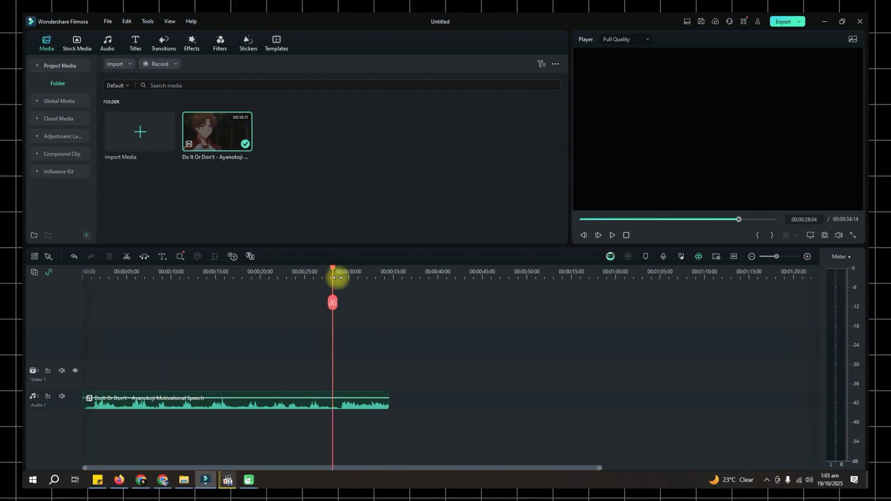
Export the trimmed audio as a local WAV file named "sdukfjhbsdmfg" and close the export window
click(800, 22)
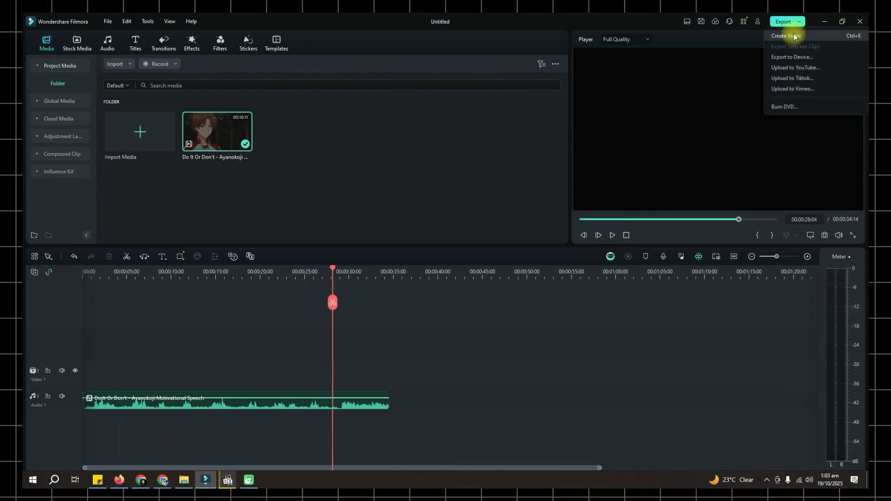
click(794, 35)
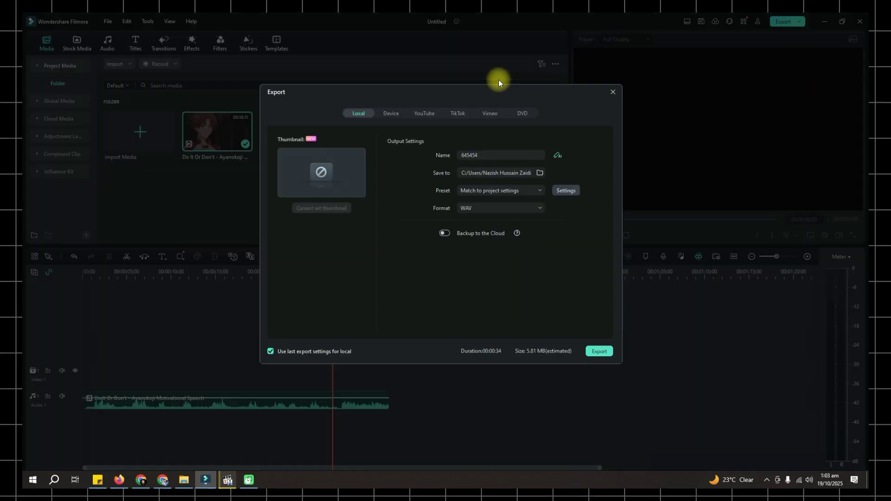
double_click(479, 155)
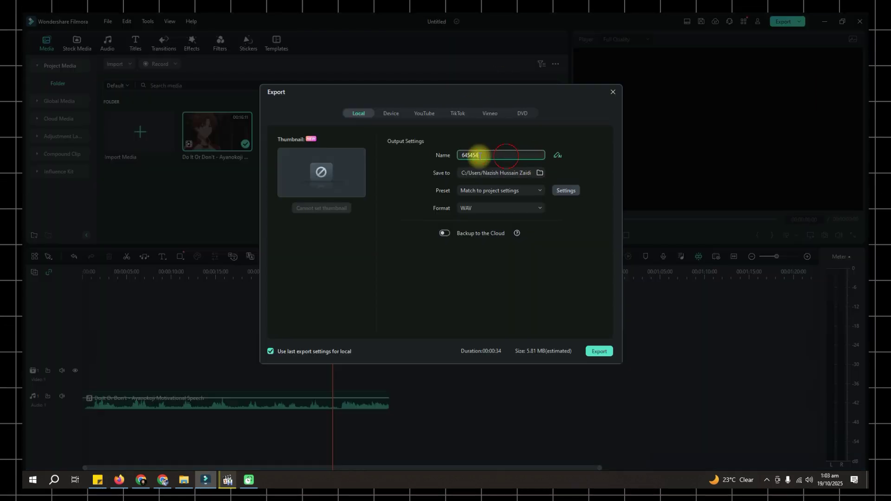
text(sdukfjhbsdmfg)
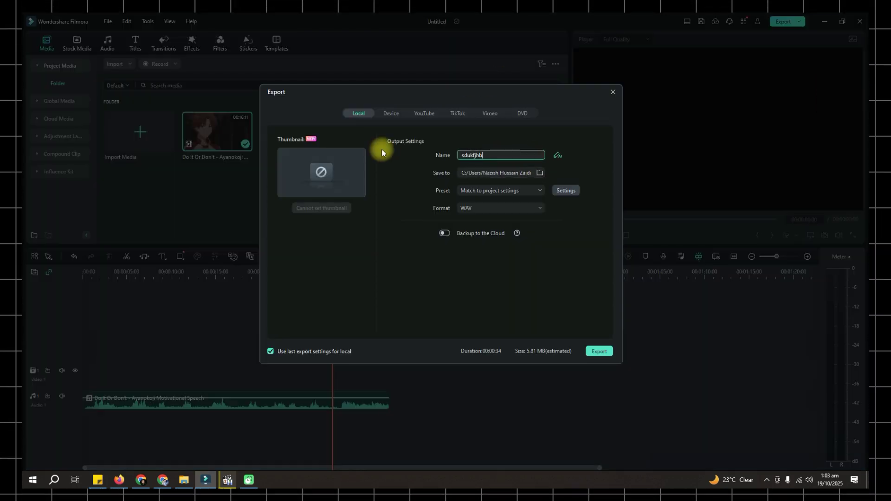
click(478, 209)
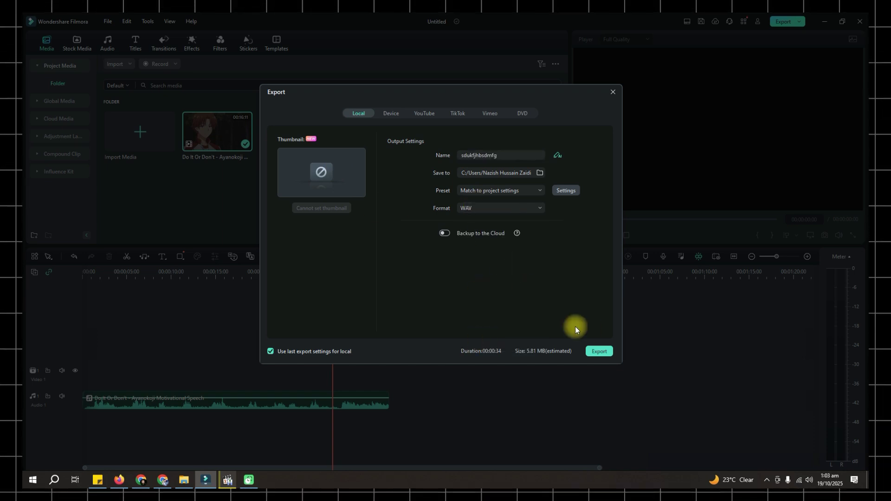
click(599, 352)
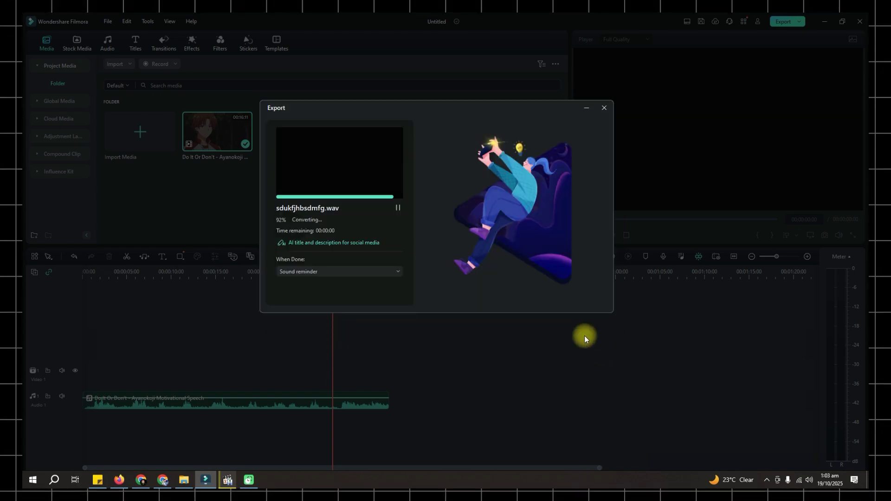
click(602, 108)
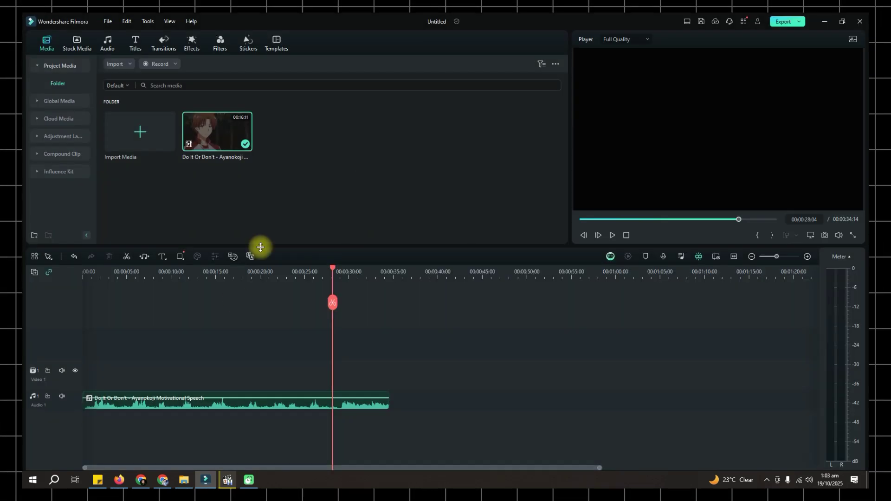
Switch to the MiniMax Voice Cloning page in the browser and upload sdukfjhbsdmfg.wav as the voice sample
click(161, 481)
click(678, 22)
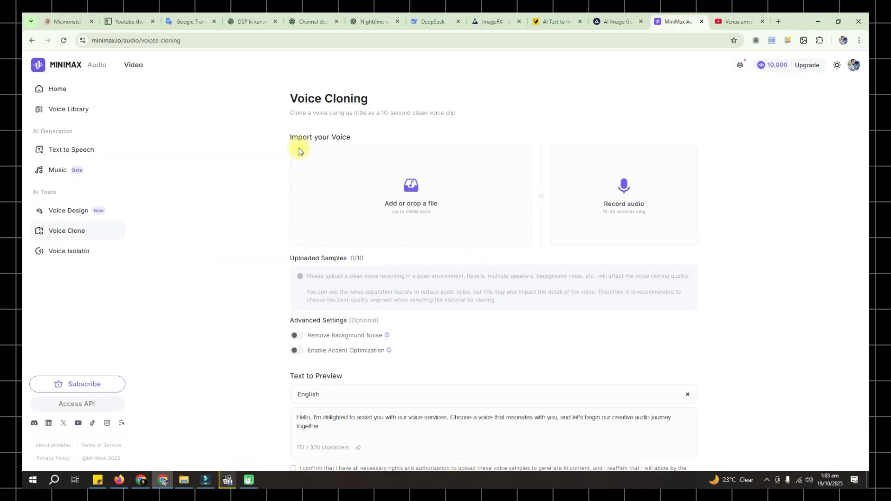
click(411, 186)
double_click(182, 123)
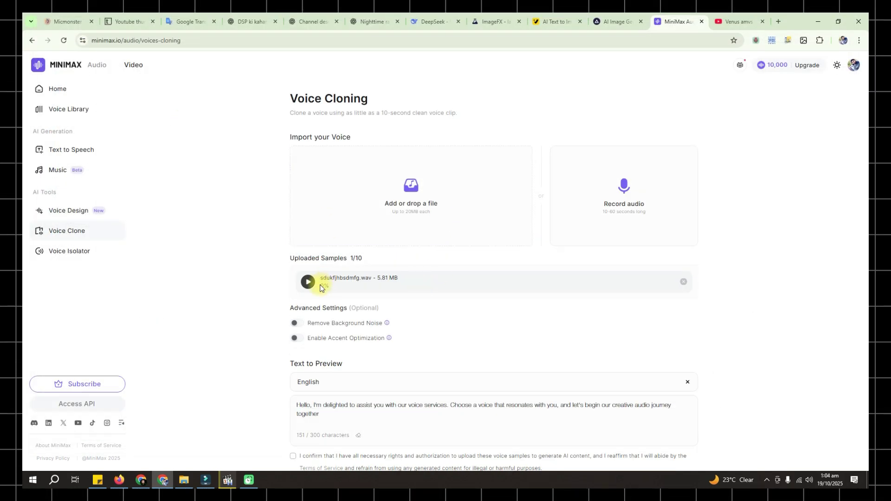
Choose English as the preview language and replace the preview text with "Voice cloning of venus amvs channel"
scroll(397, 287, down, 2)
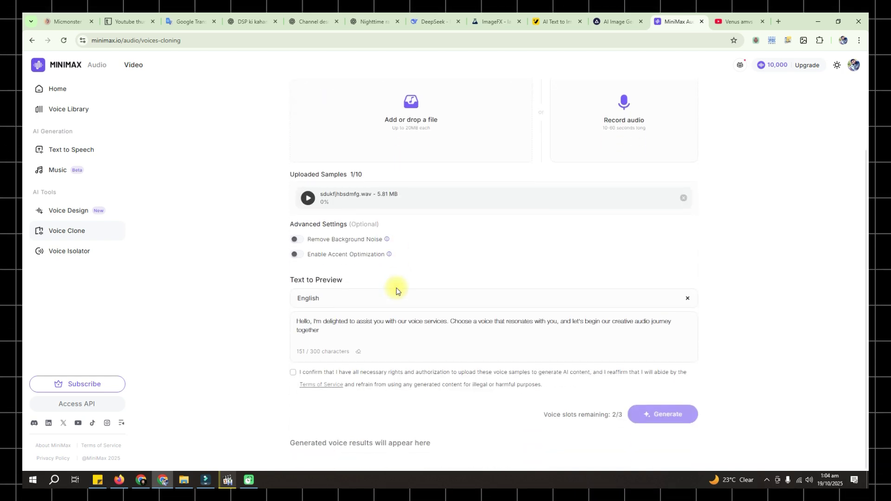
click(331, 299)
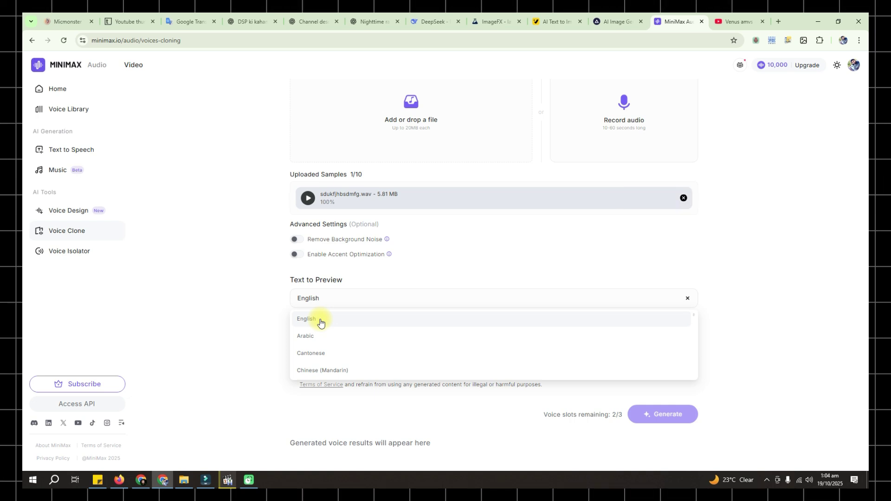
click(320, 320)
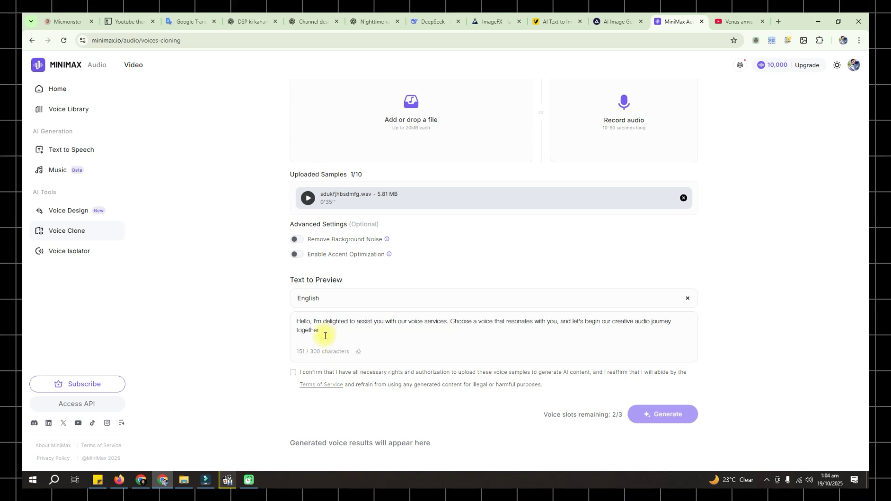
key(ctrl+a)
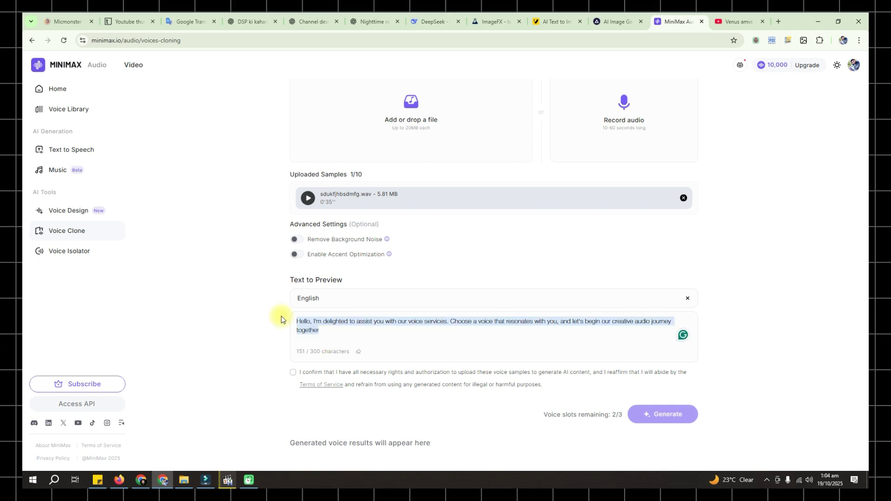
text(V)
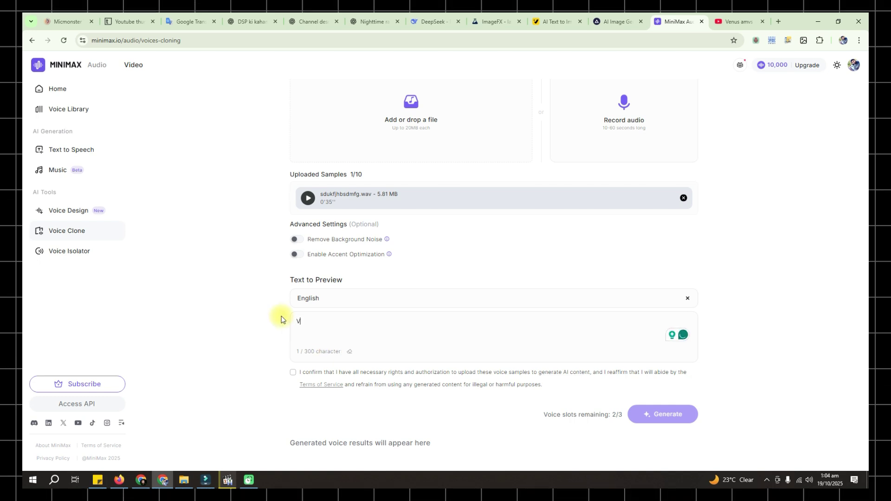
text(oice cl)
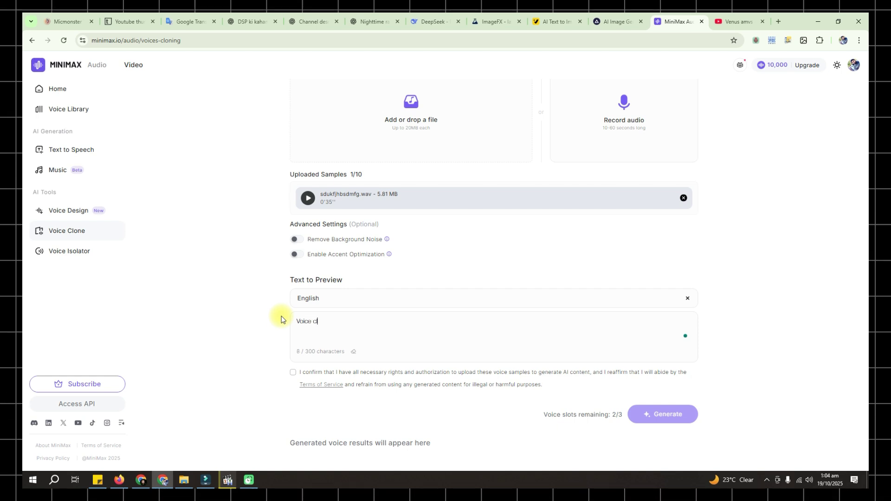
text(oning o)
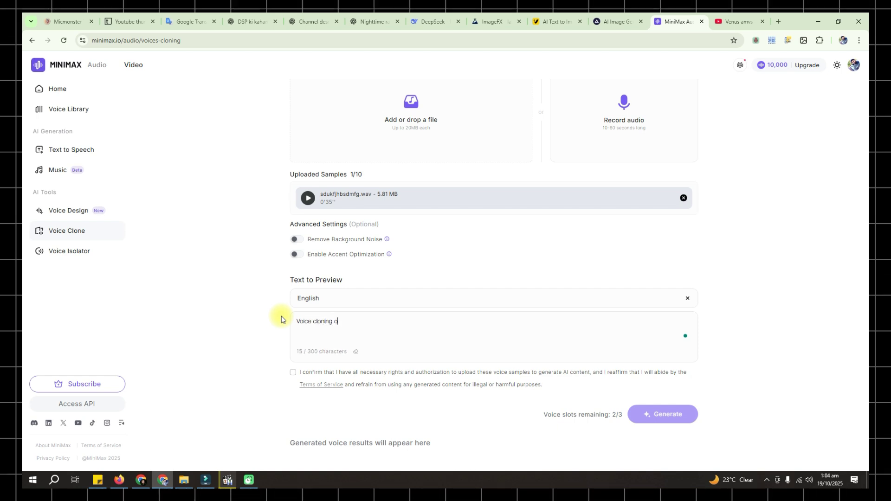
text(f ven)
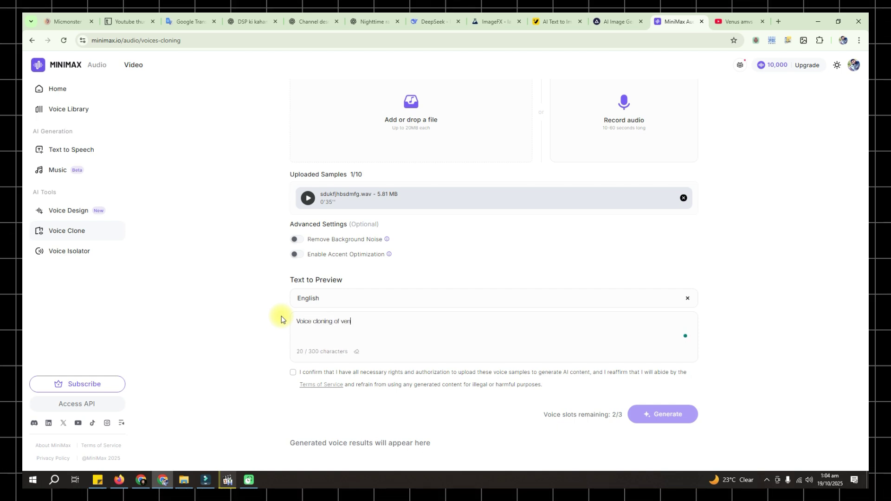
text(us )
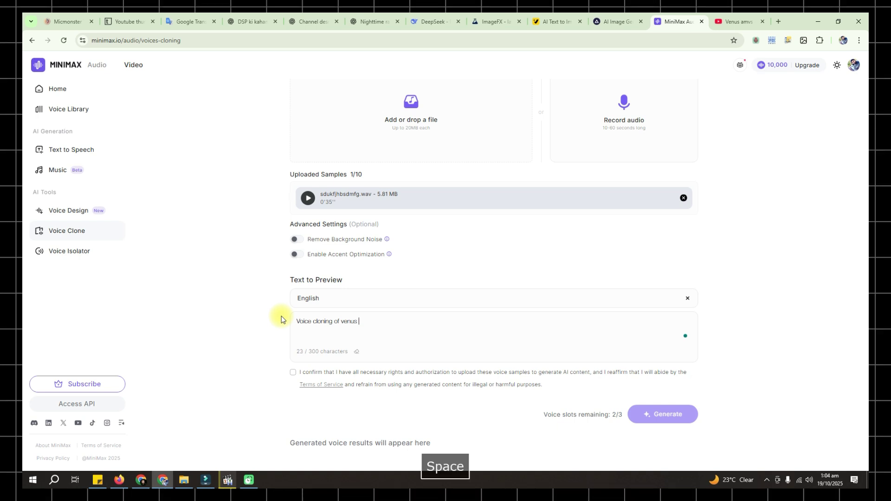
text(amv)
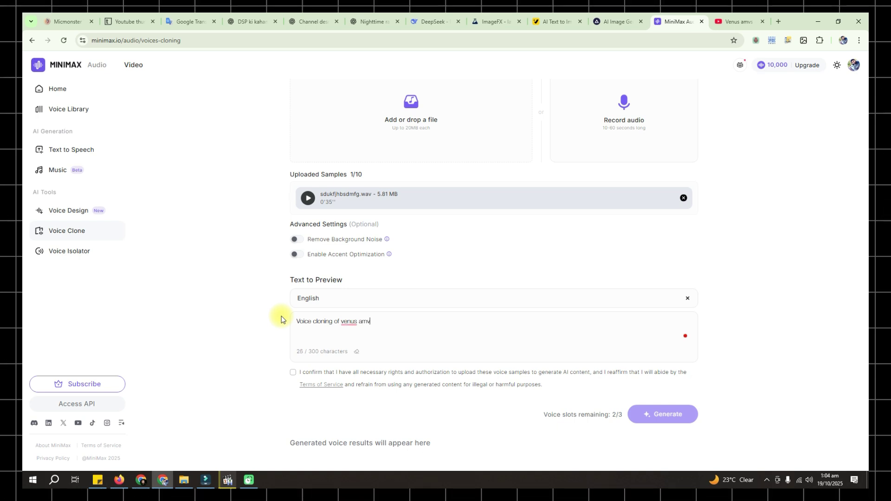
text(s channel)
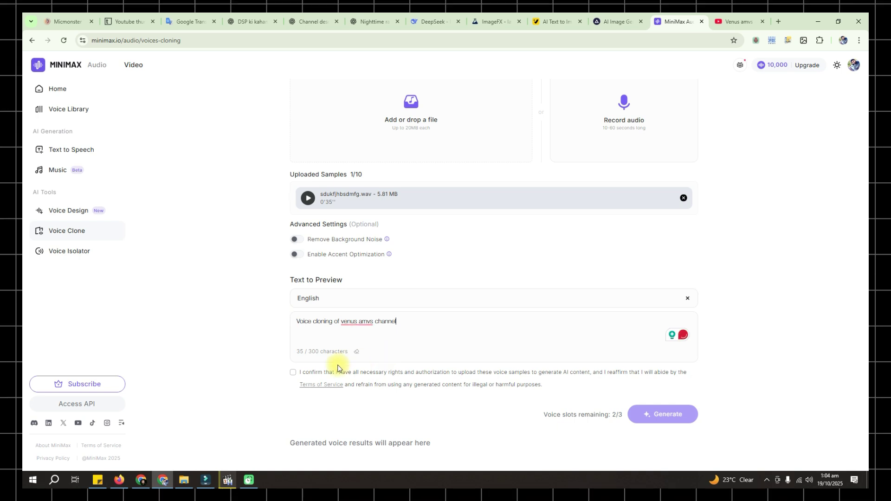
Confirm the rights to the voice sample, generate the voice clone and play its preview
click(294, 373)
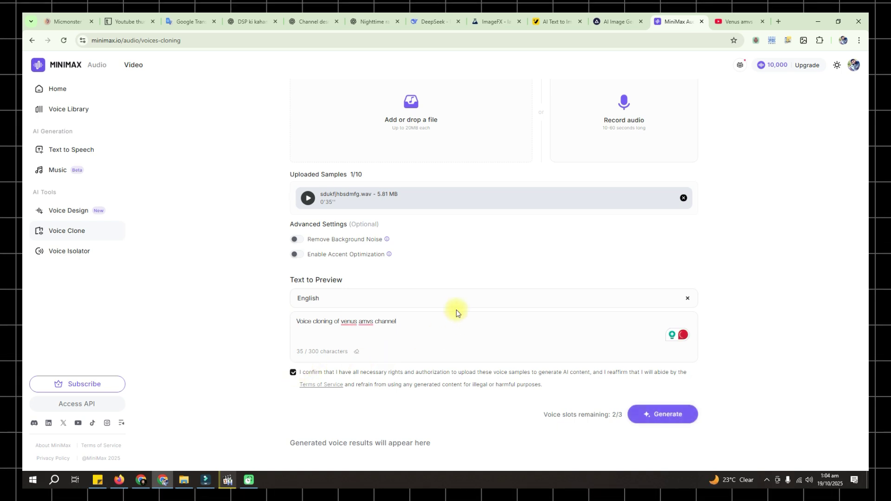
click(667, 417)
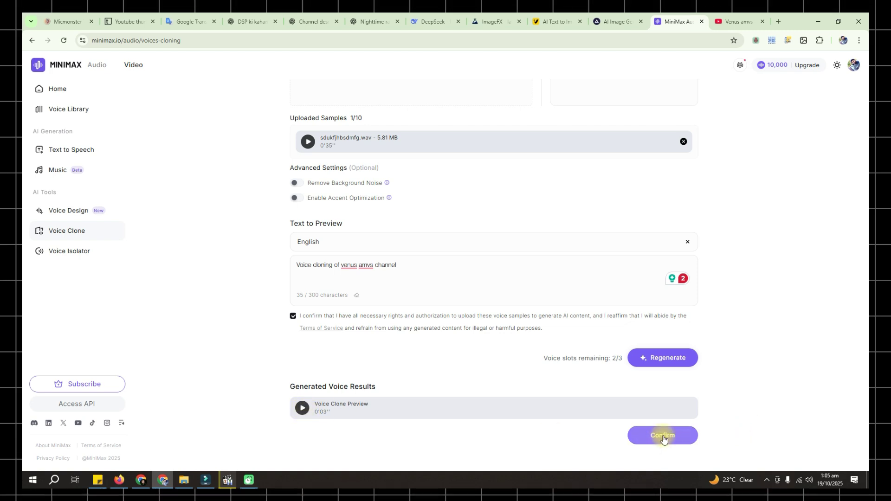
click(303, 409)
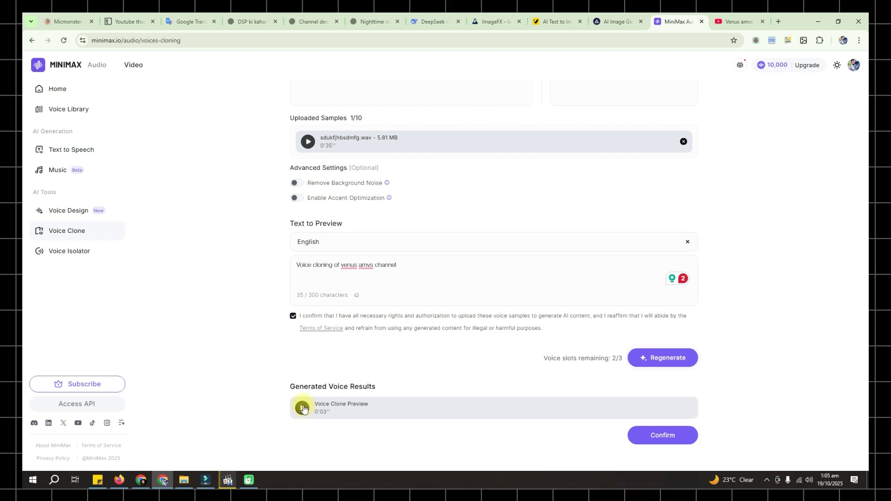
Accept the generated voice and register it under the name "Venus Amvs" with the gender label Male
click(668, 436)
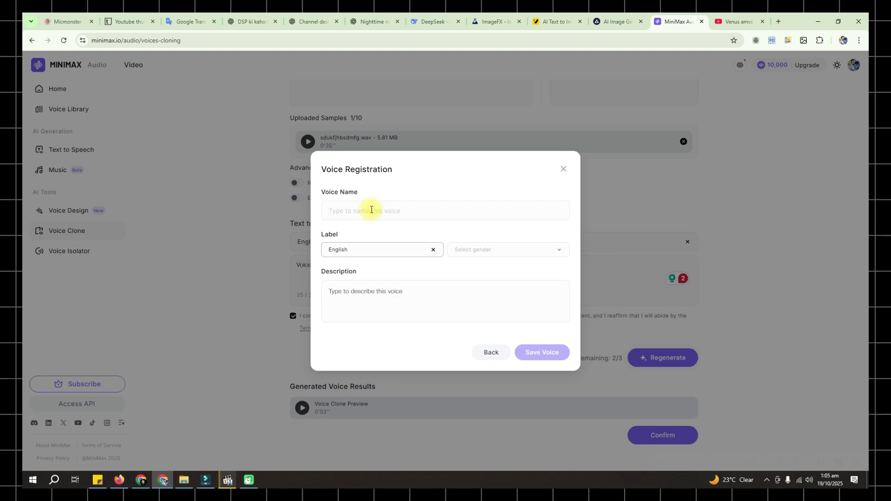
click(371, 210)
text(V)
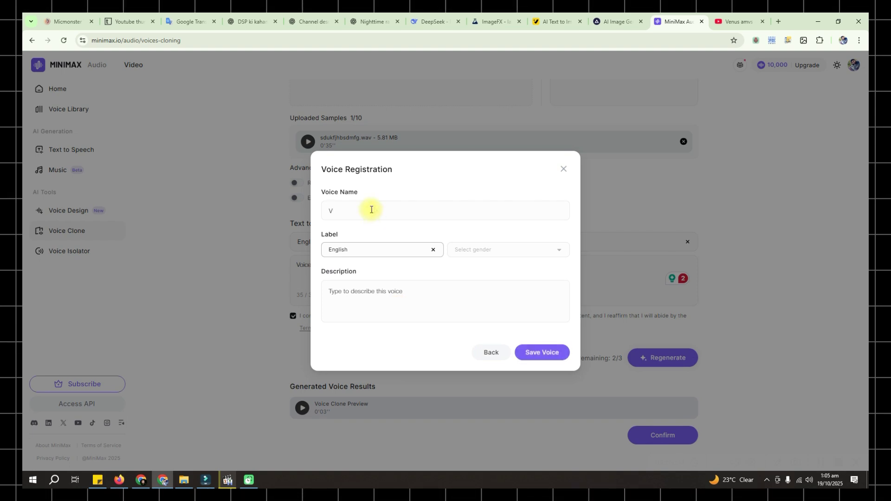
text(enu)
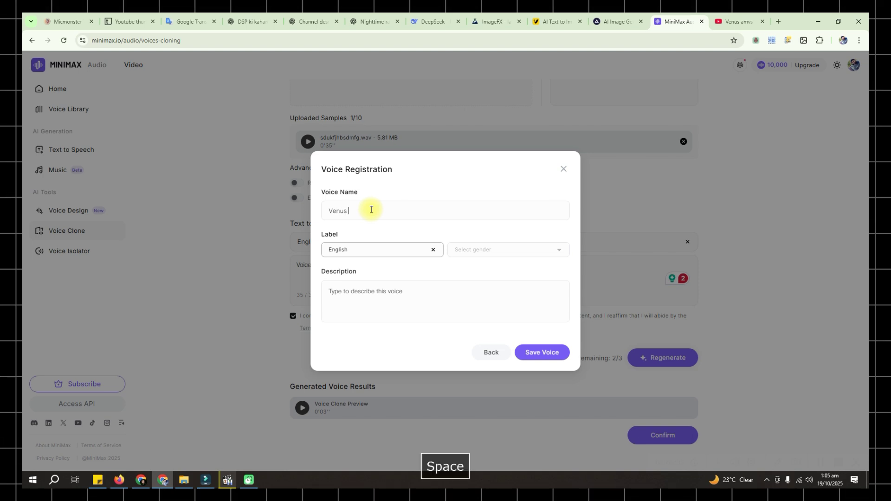
text(s A)
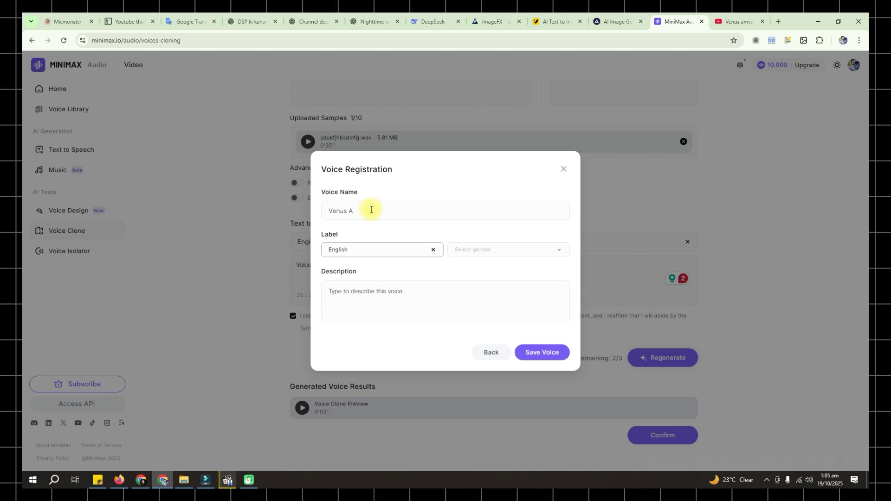
text(mvs)
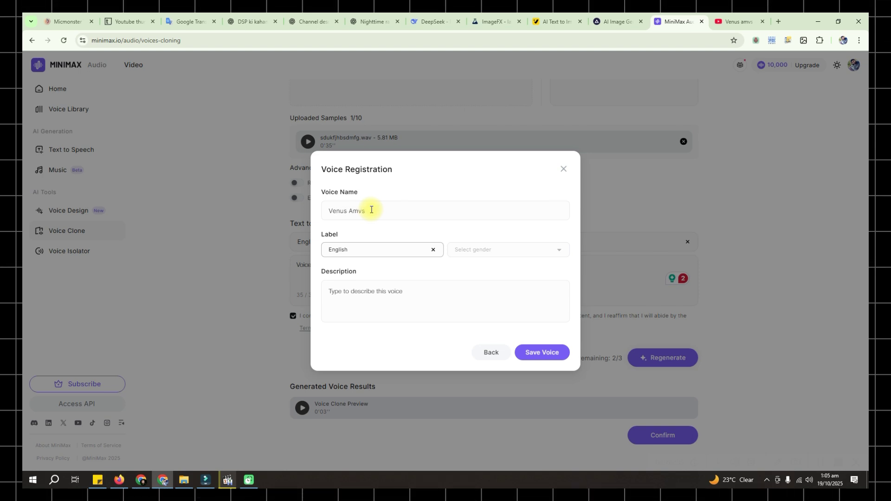
click(492, 250)
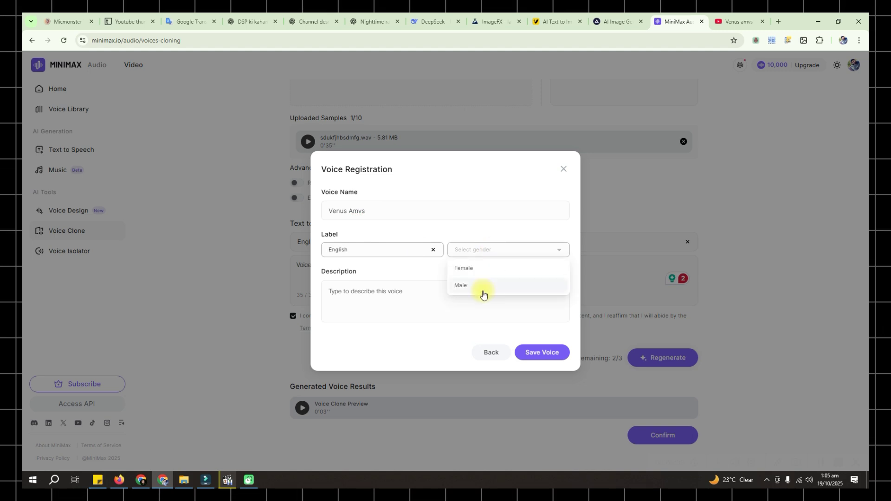
click(483, 285)
Copy the voice name "Venus Amvs" into the description and save the voice
click(393, 293)
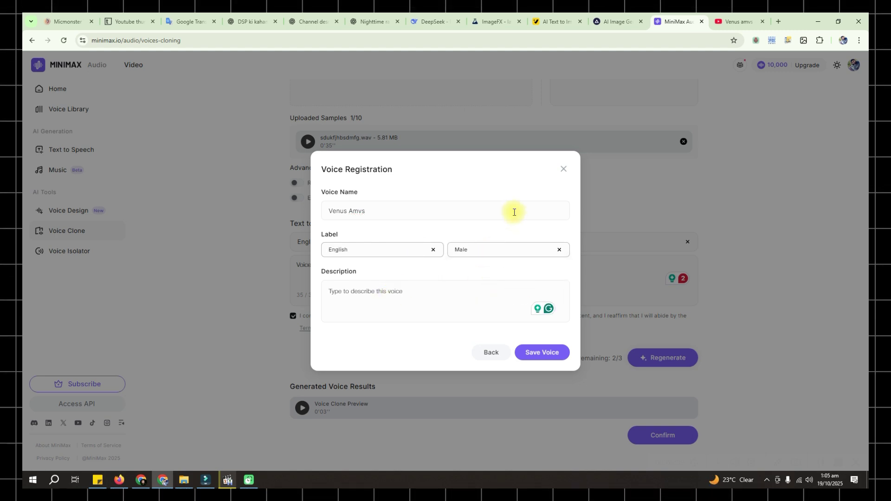
key(ctrl+a)
key(ctrl+c)
click(418, 291)
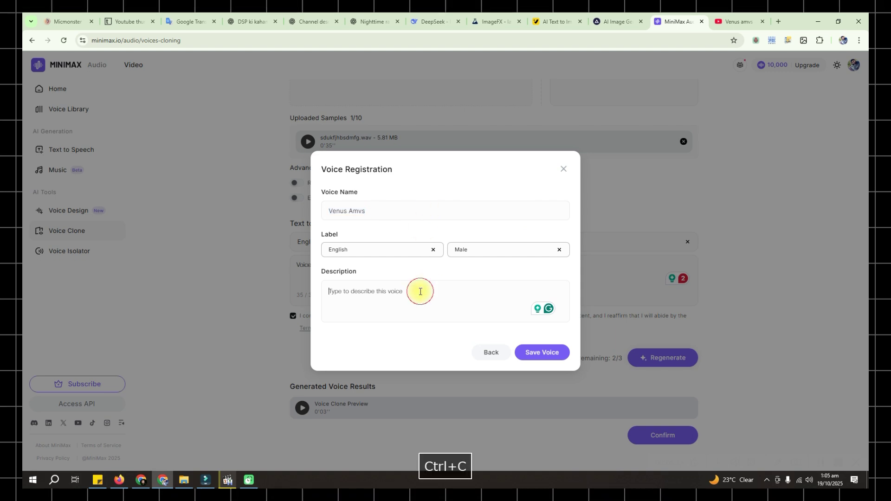
key(ctrl+v)
click(561, 352)
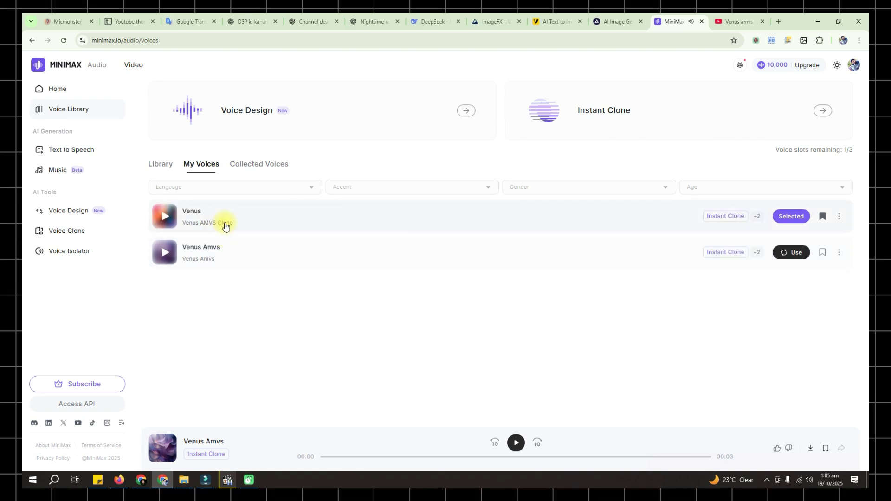
Play the sample of the "Venus" voice, described as "Venus AMVS Clone", in My Voices
mouse_move(221, 224)
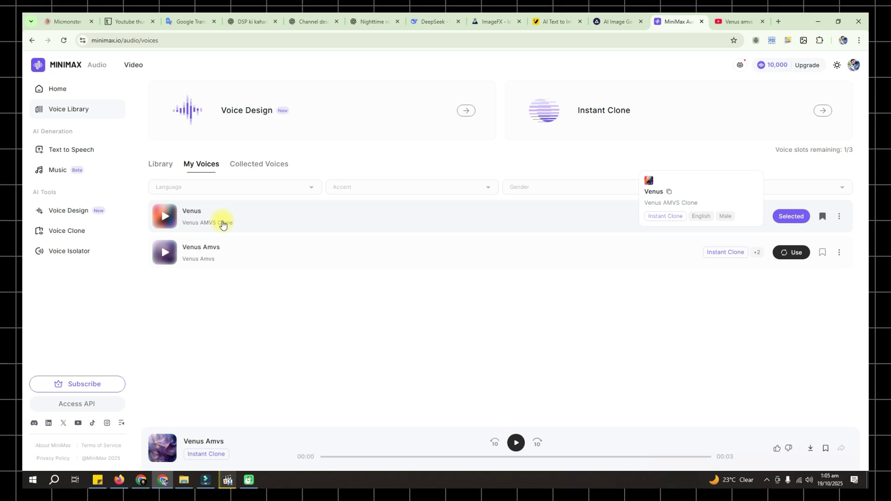
click(164, 219)
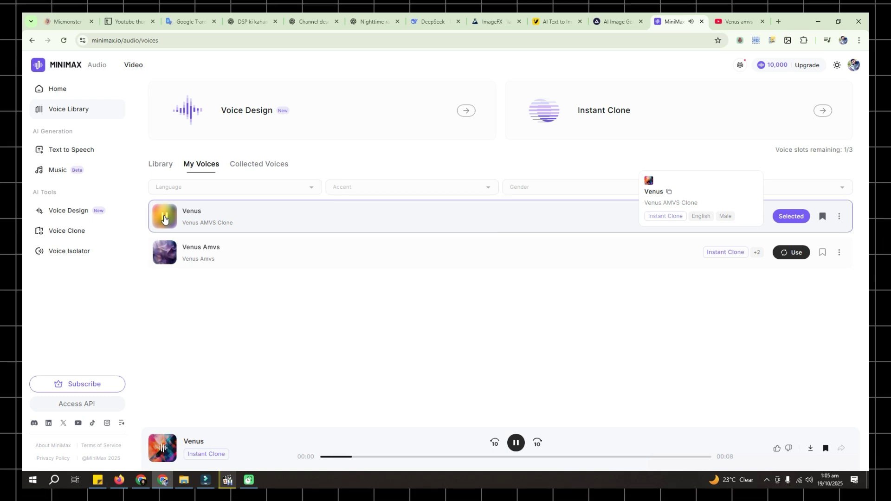